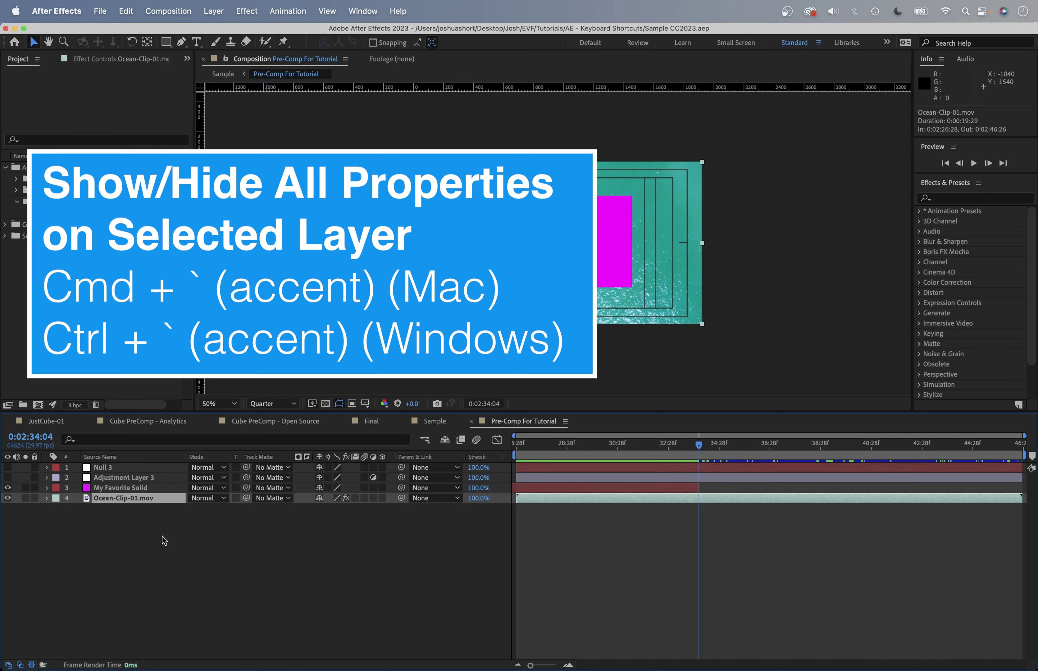
# - Reveal then collapse all of Ocean-Clip-01.mov's properties, then view Position, Anchor Point, Rotation, Opacity and Scale singly
pyautogui.press('super+grave')
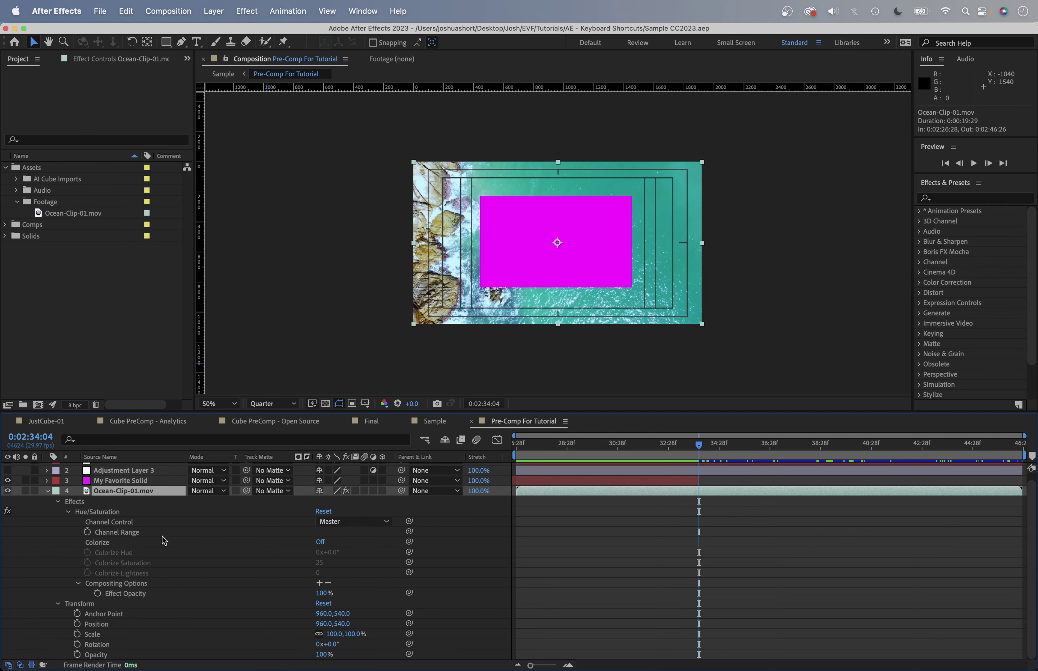
pyautogui.hotkey('ctrl', '`')
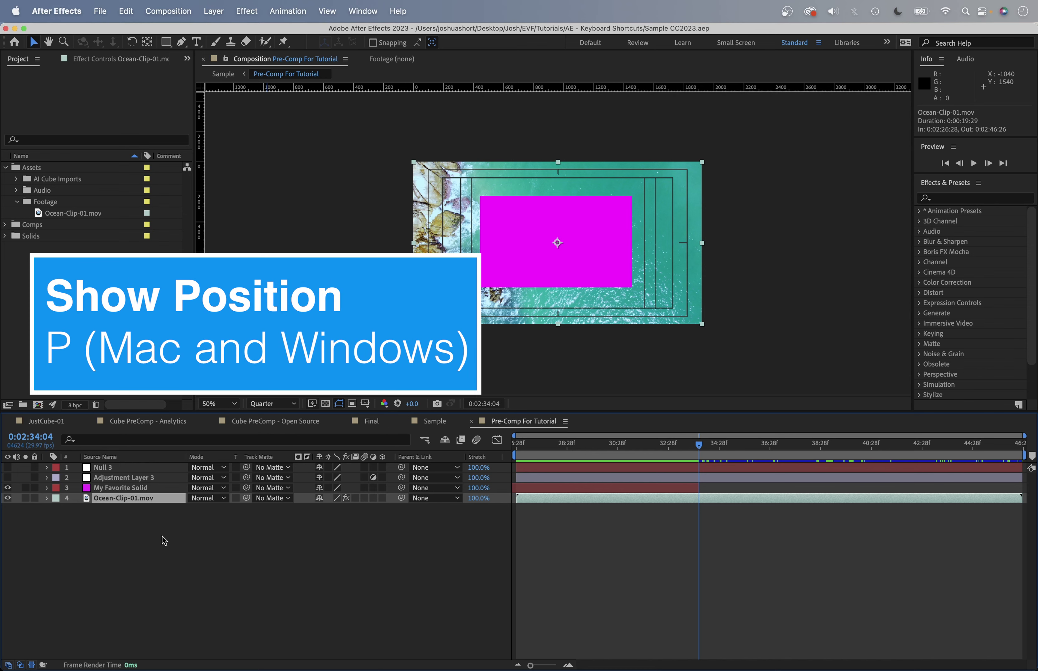
pyautogui.press('p')
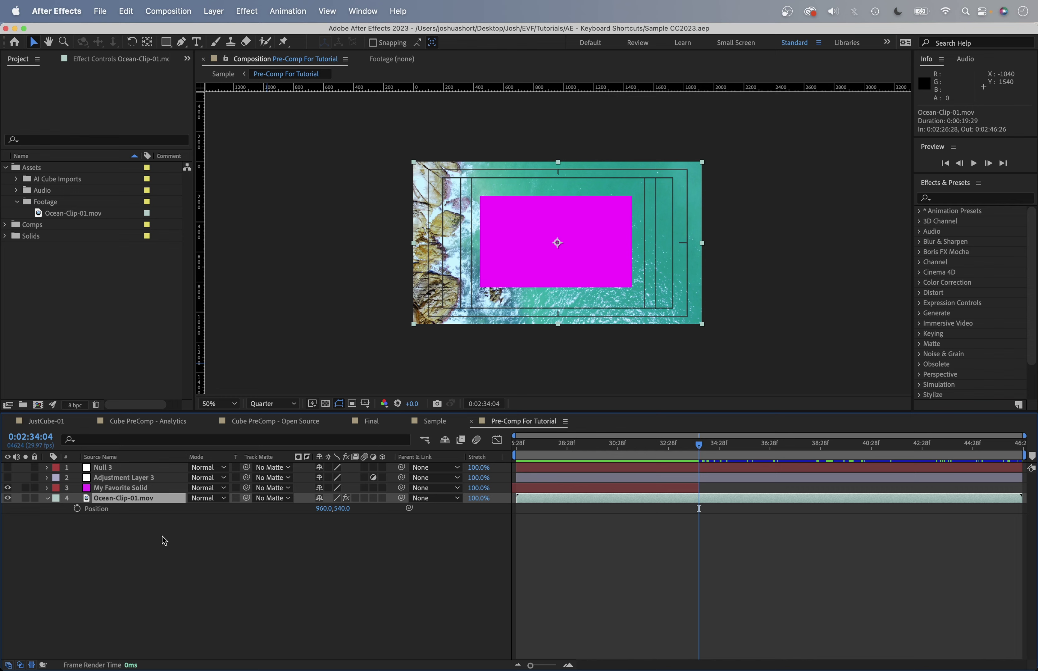
pyautogui.press('a')
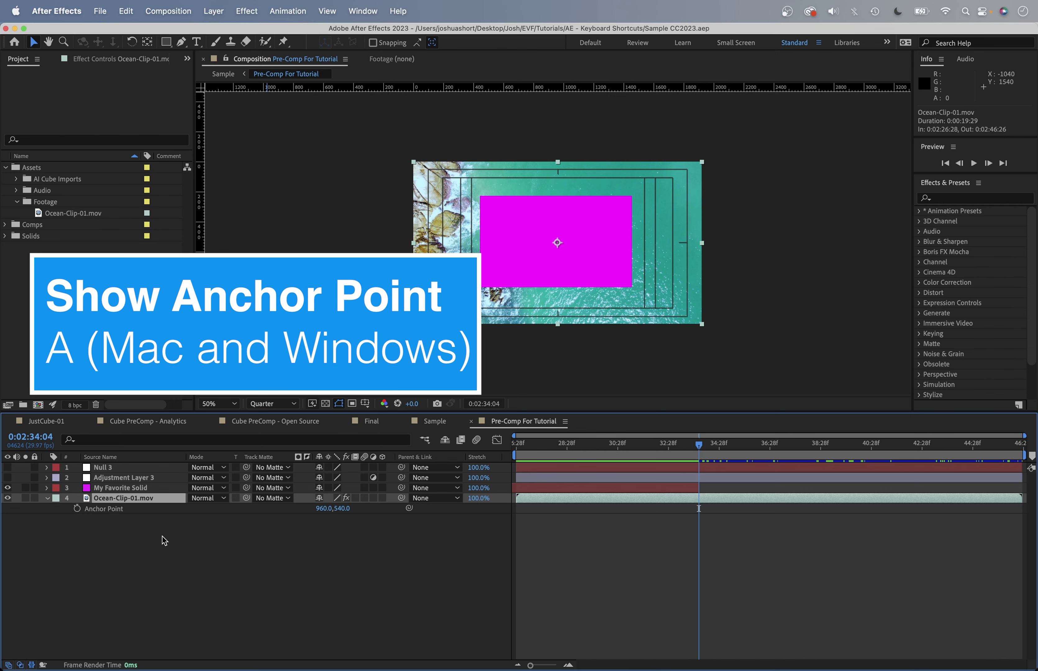
pyautogui.press('r')
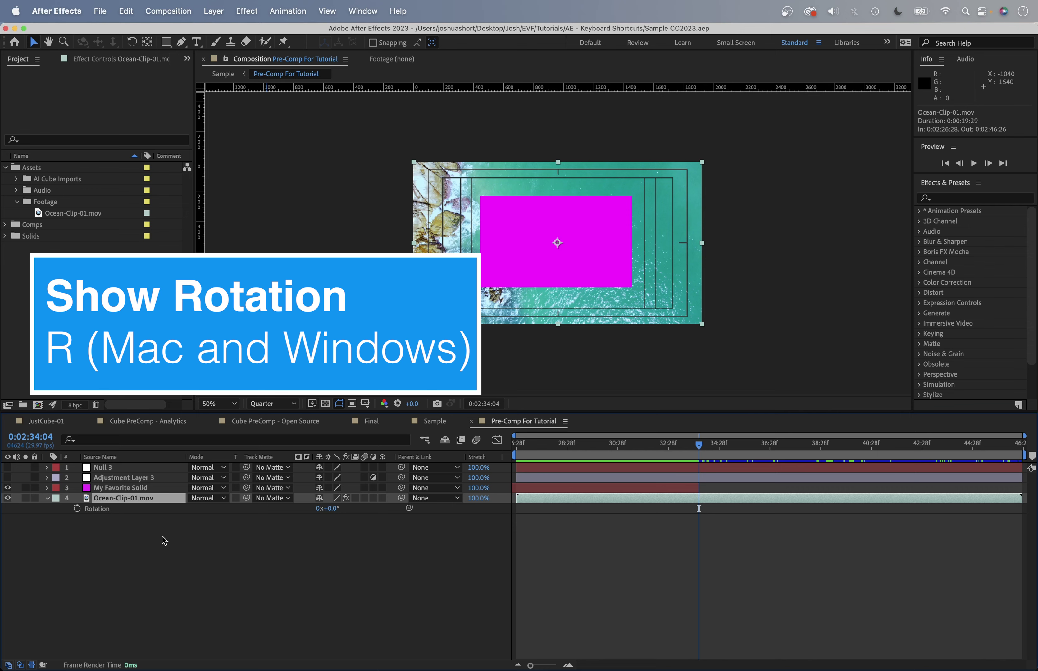
pyautogui.press('t')
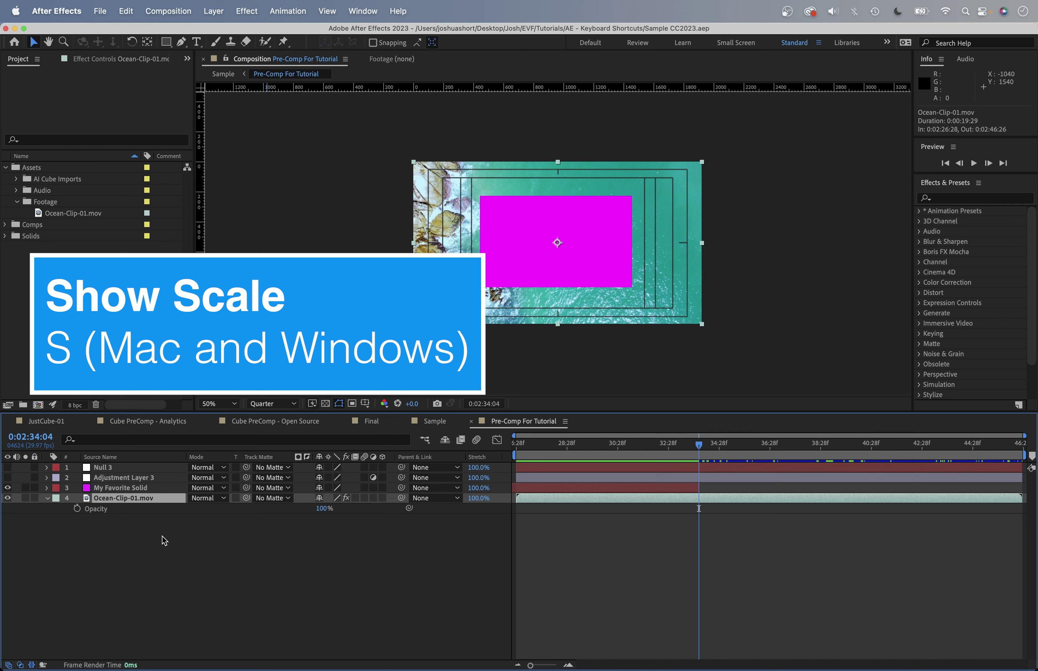
pyautogui.press('s')
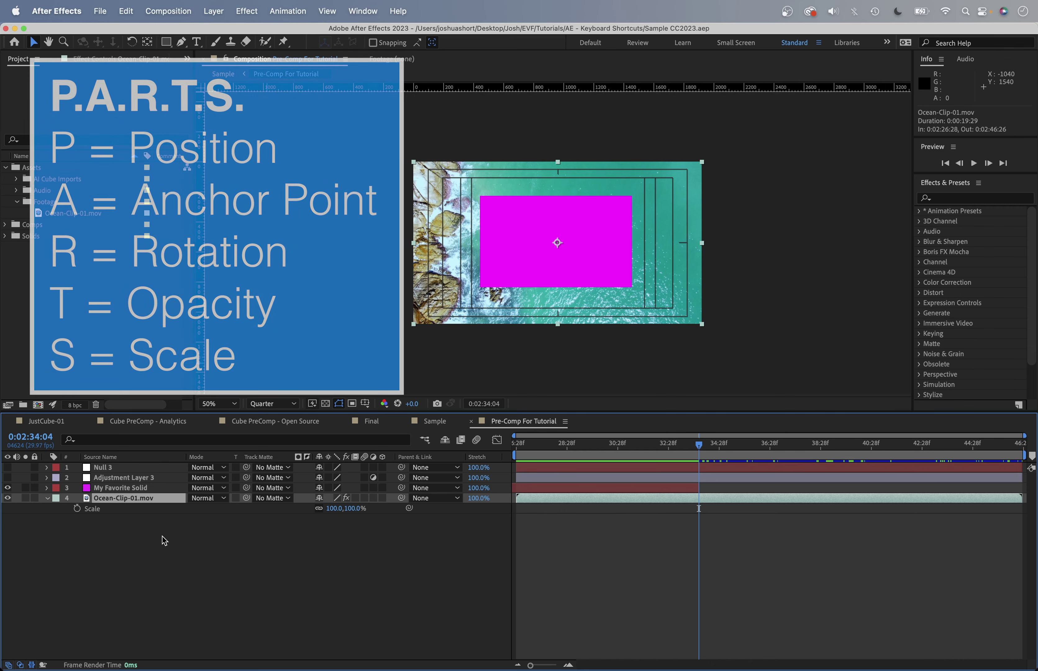
pyautogui.press('p')
pyautogui.press('a')
pyautogui.press('r')
pyautogui.press('t')
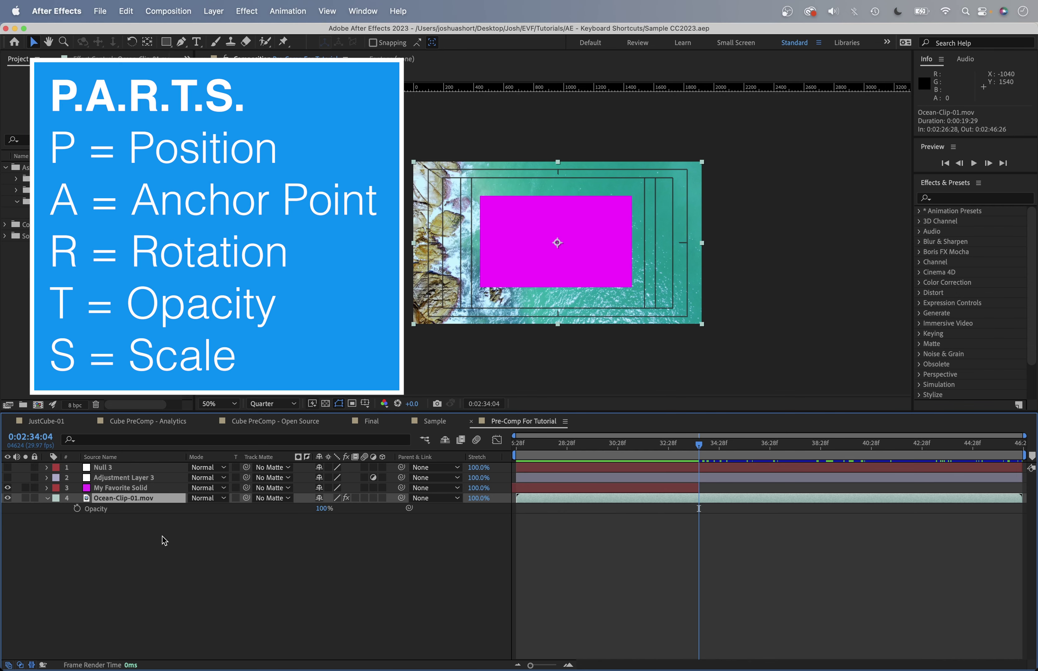
pyautogui.press('s')
# - Show Position, then Shift-add Anchor Point, Rotation, Scale and Opacity so all five list together
pyautogui.press('p')
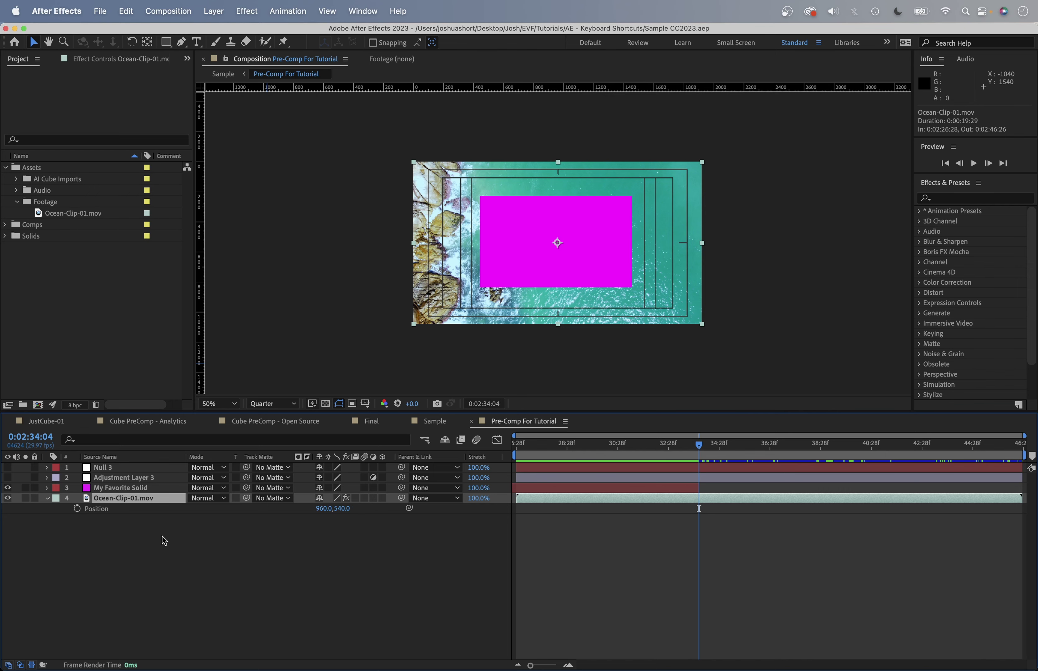
pyautogui.hotkey('shift', 'a')
pyautogui.hotkey('shift', 'r')
pyautogui.hotkey('shift', 's')
pyautogui.hotkey('shift', 't')
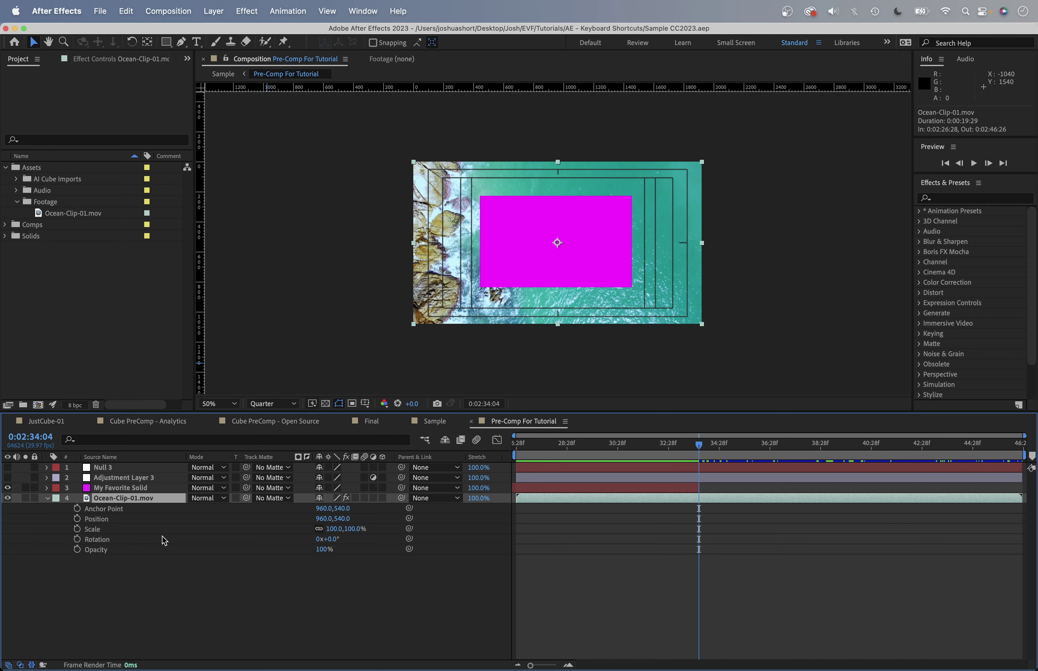
# - On My Favorite Solid, view Mask Feather, Path and Opacity, then all Mask 1 properties including 0.0 expansion
pyautogui.click(129, 487)
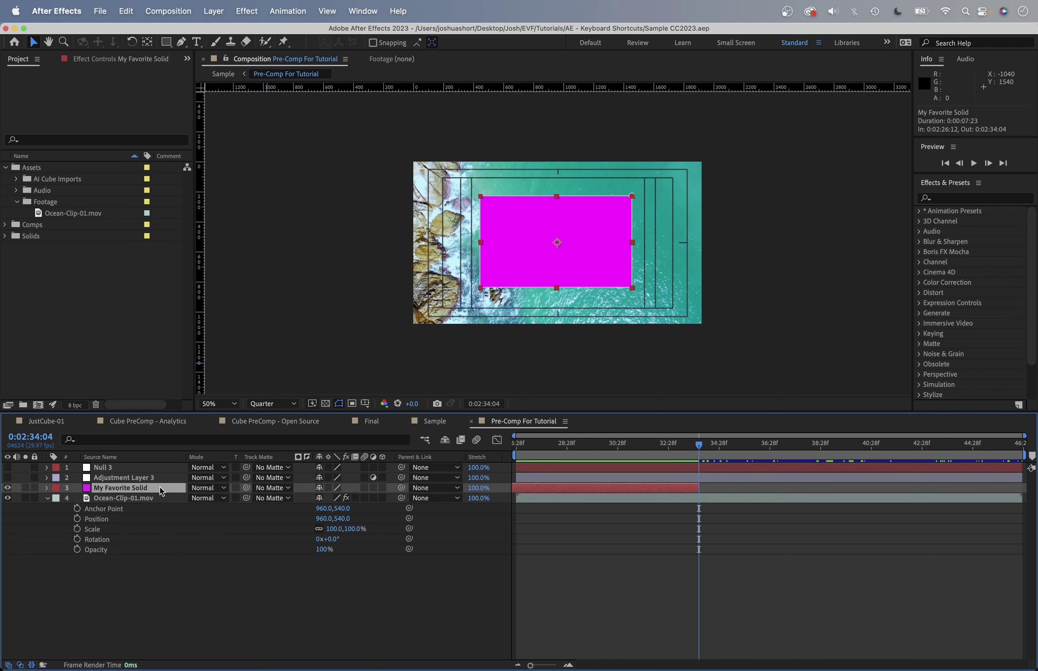
pyautogui.press('f')
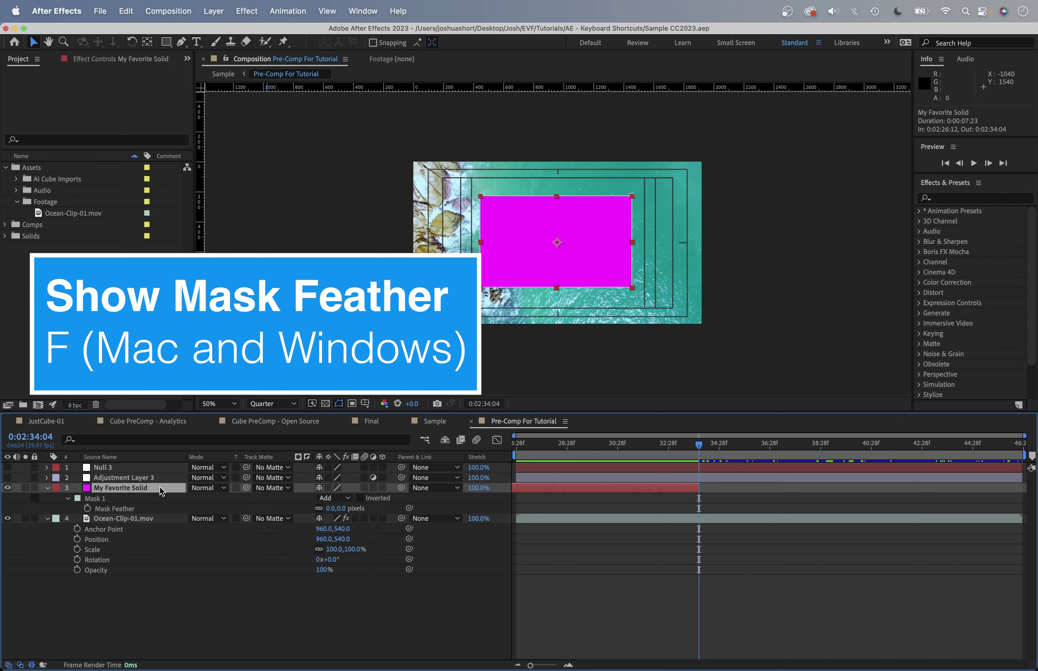
pyautogui.press('m')
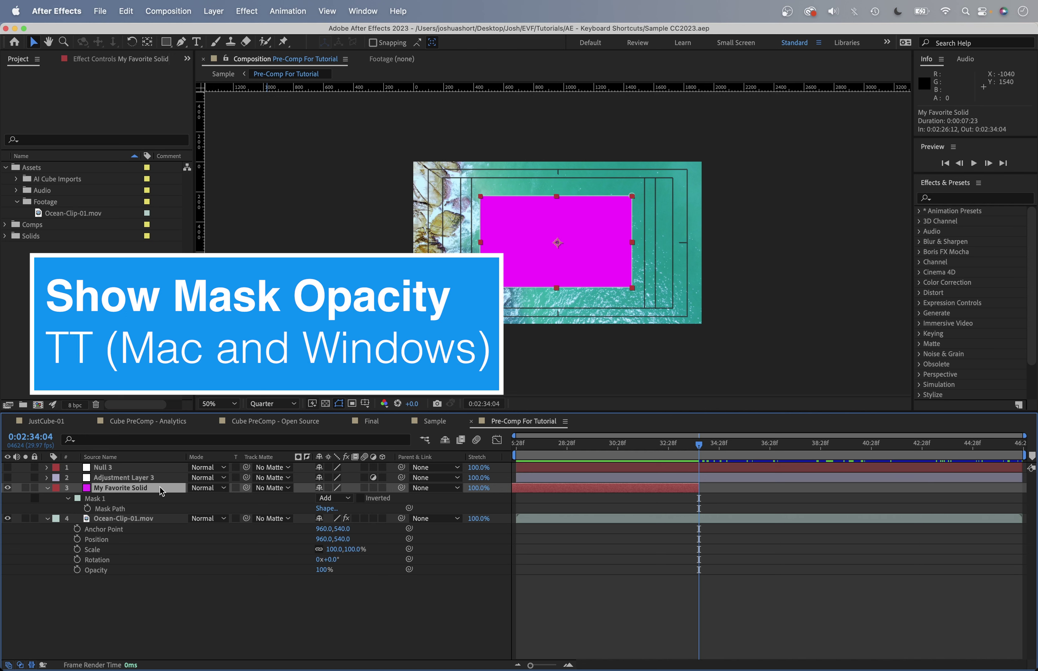
pyautogui.press('t')
pyautogui.press('t')
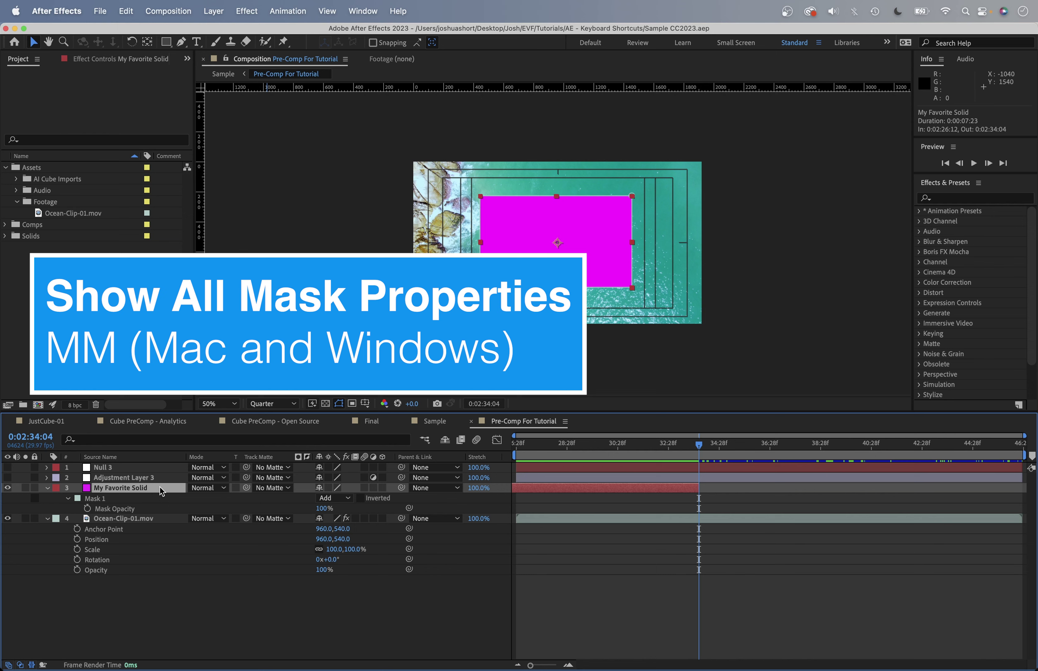
pyautogui.press('m')
pyautogui.press('m')
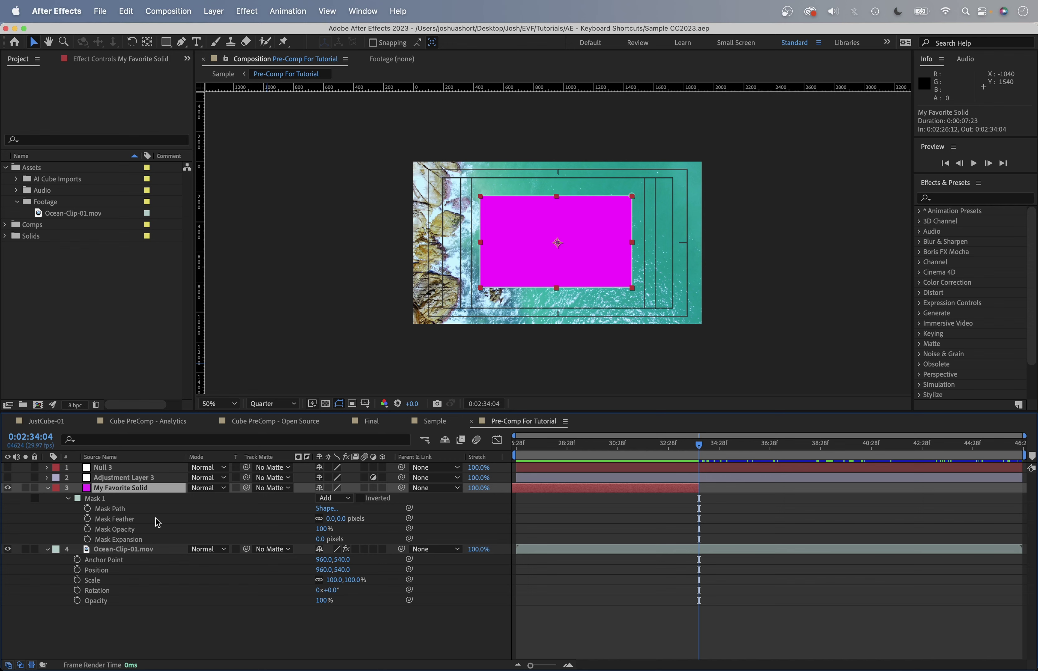
# - Add AE-Stroke-ScreenCap-Raw-210712.mp4 to the timeline and show its waveform plus Audio Levels at +0.00 dB
pyautogui.moveTo(156, 518); pyautogui.dragTo(128, 613)
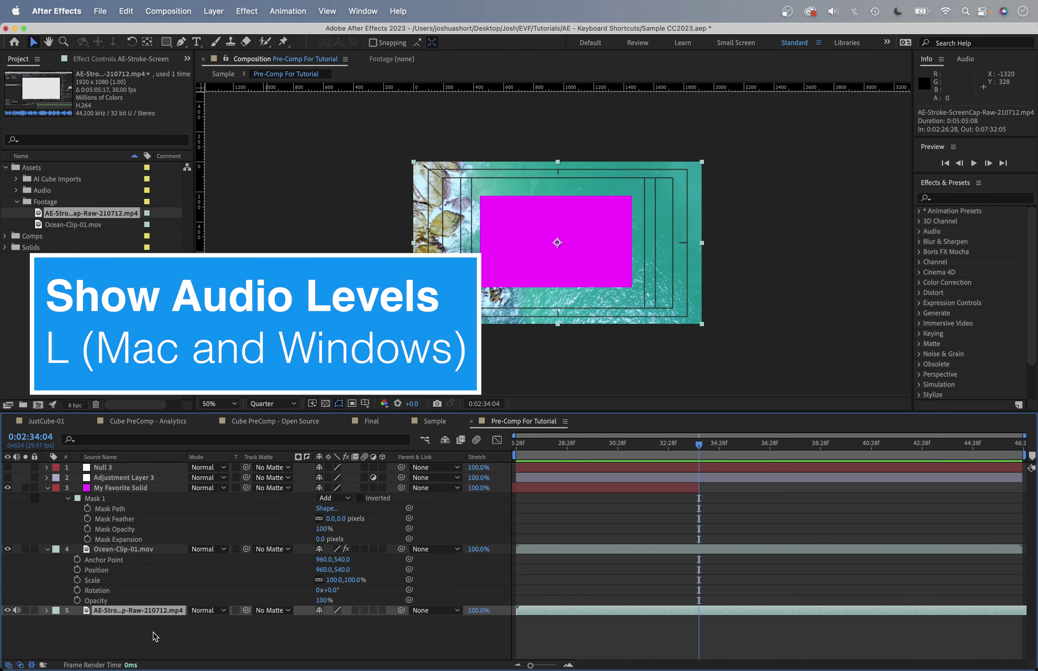
pyautogui.press('l')
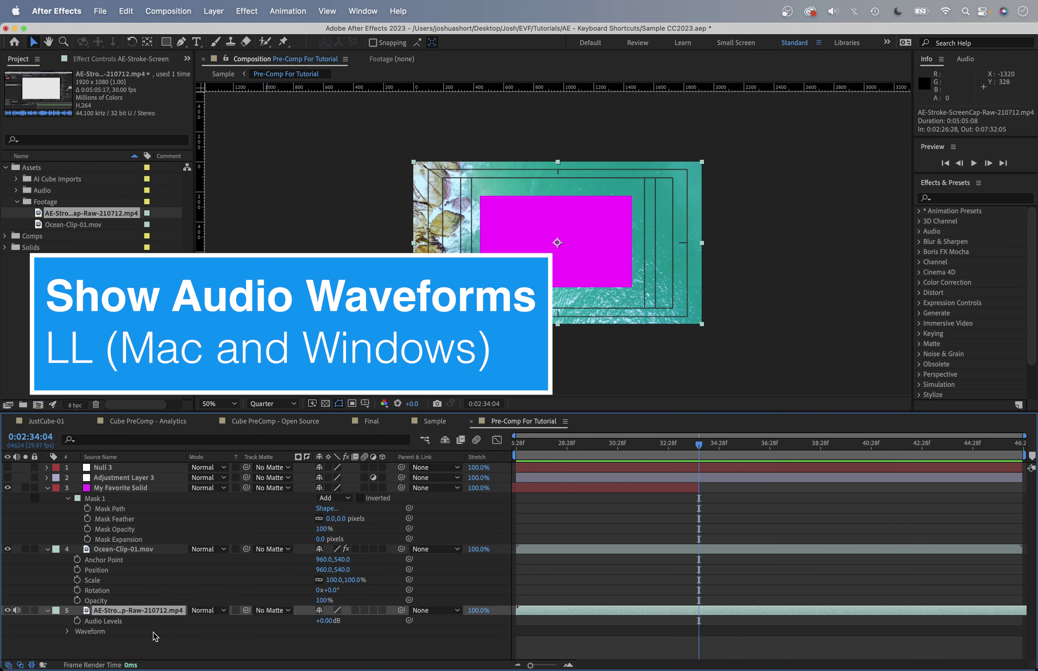
pyautogui.press('l')
pyautogui.press('l')
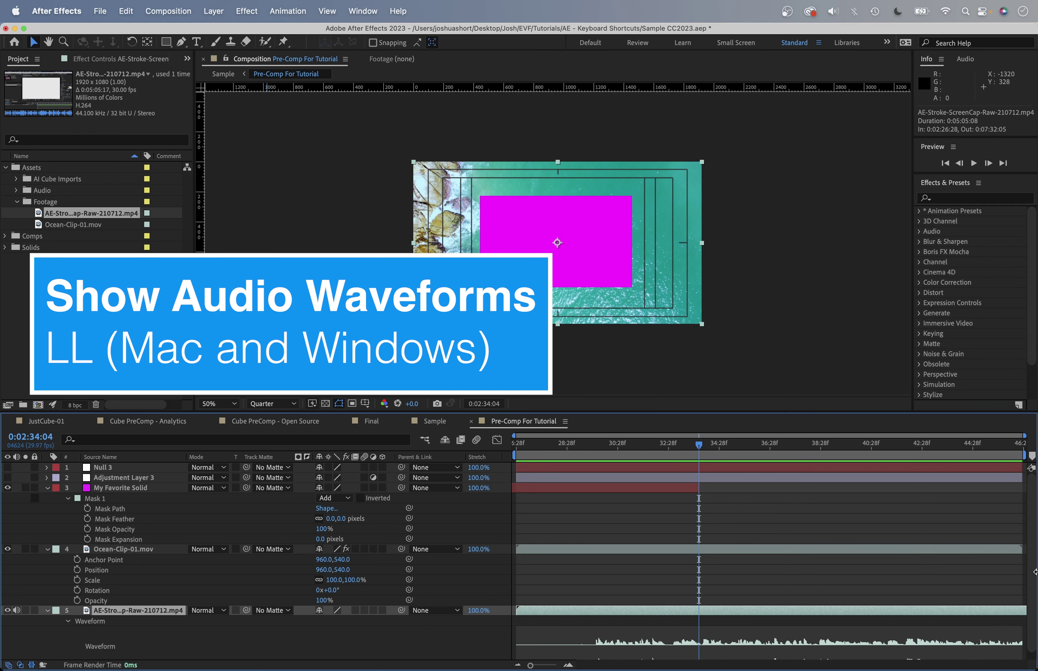
pyautogui.scroll(-1, 1034, 571)
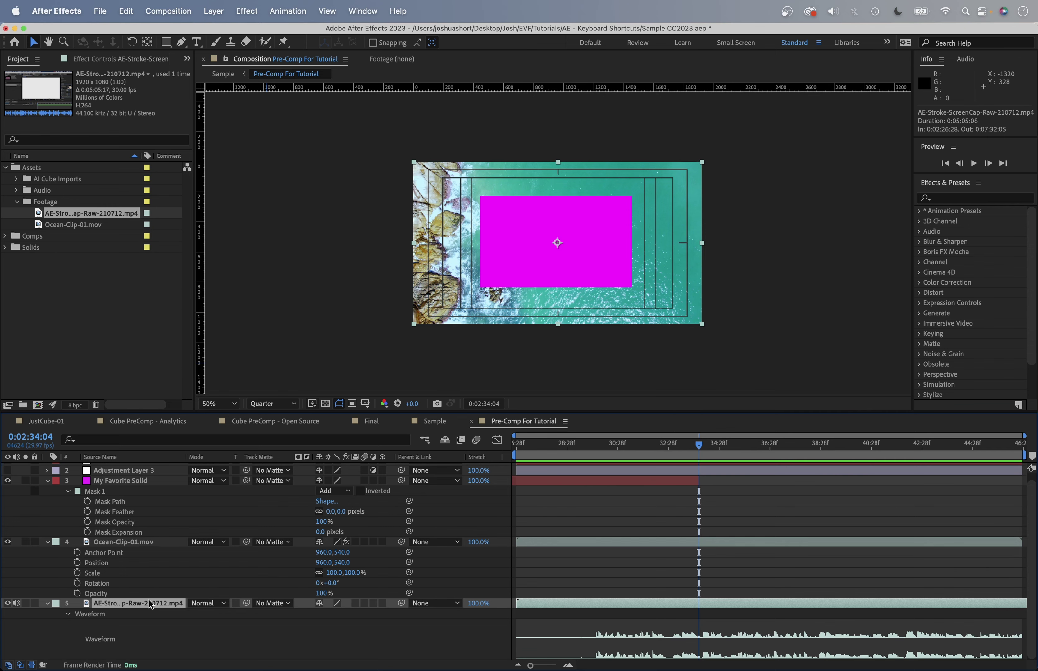
pyautogui.hotkey('shift', 'l')
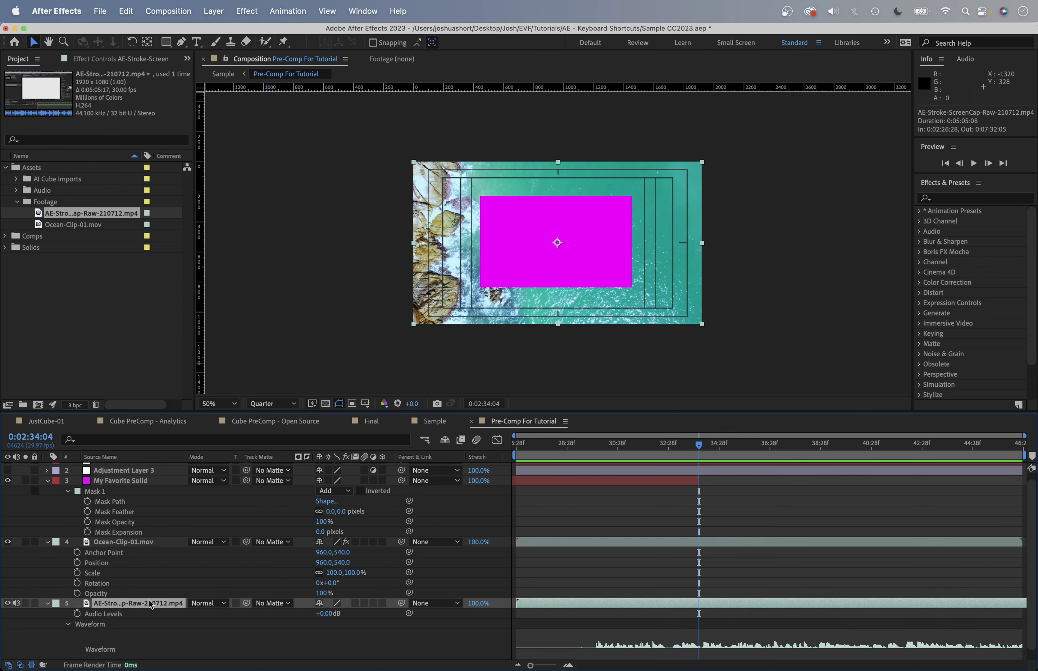
pyautogui.scroll(-1, 154, 626)
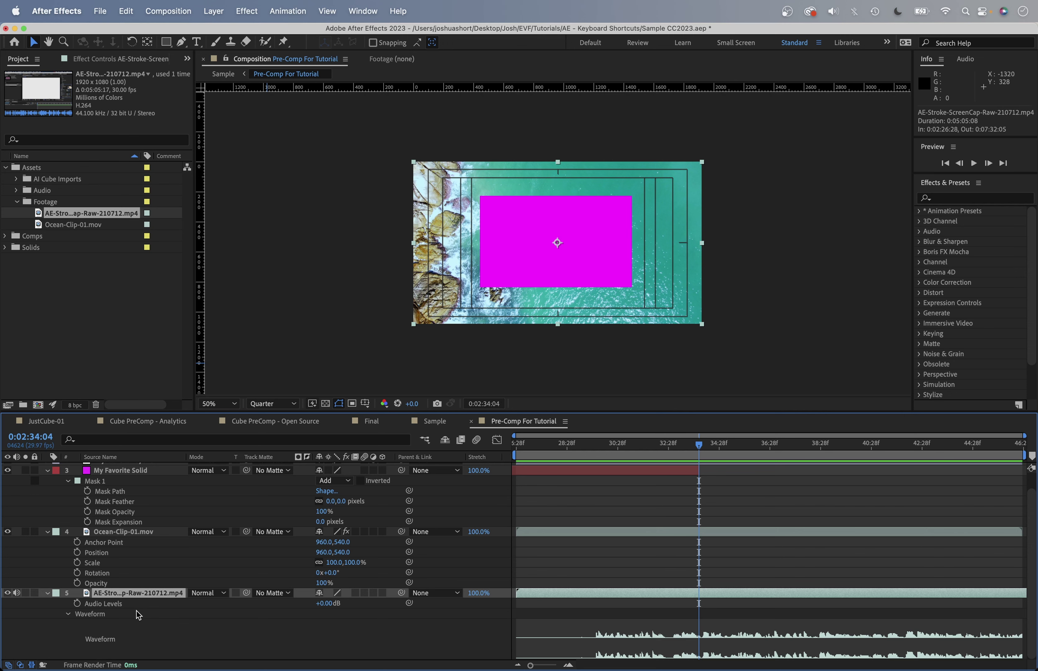
# - Select Ocean-Clip-01.mov and list only its Hue/Saturation effect with the E shortcut
pyautogui.click(137, 532)
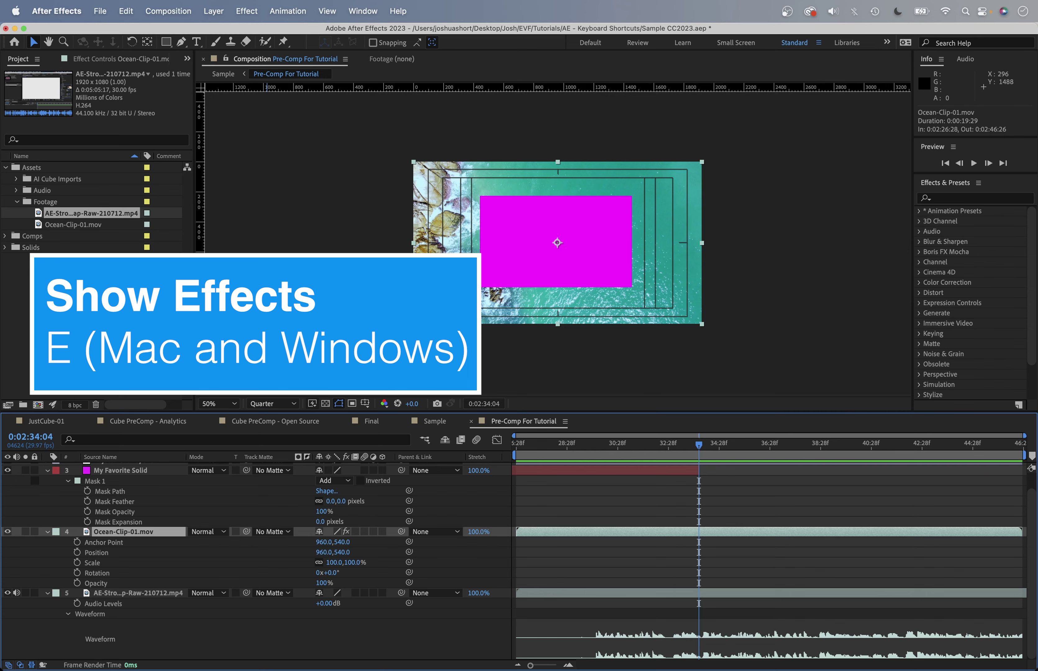
pyautogui.press('e')
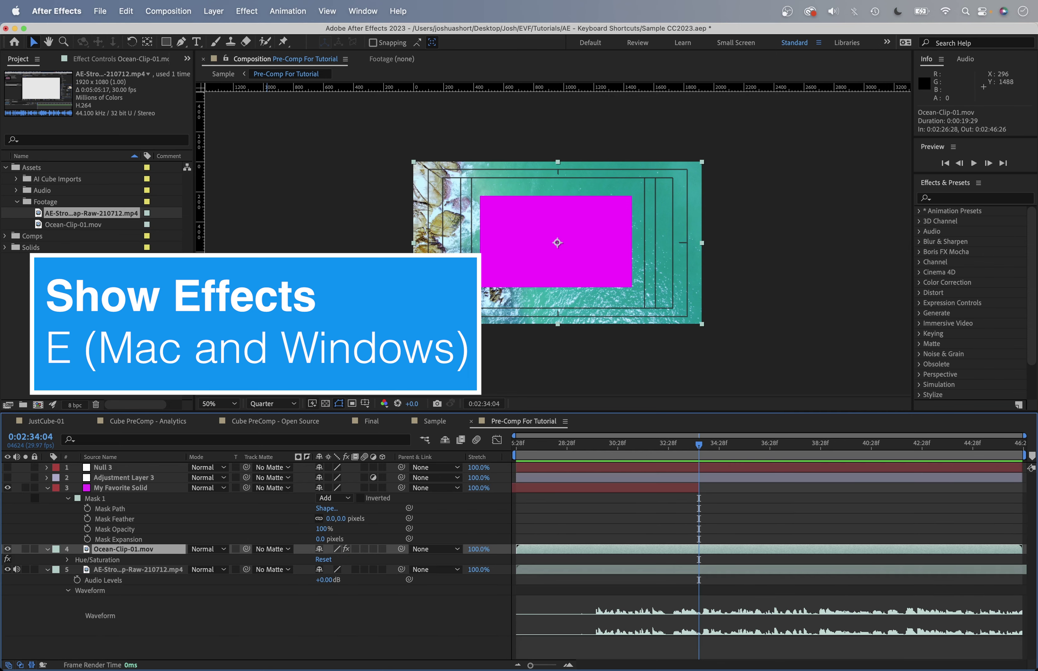
# - Expand Hue/Saturation to show Channel Control Master, Colorize Off and Compositing Options
pyautogui.click(67, 560)
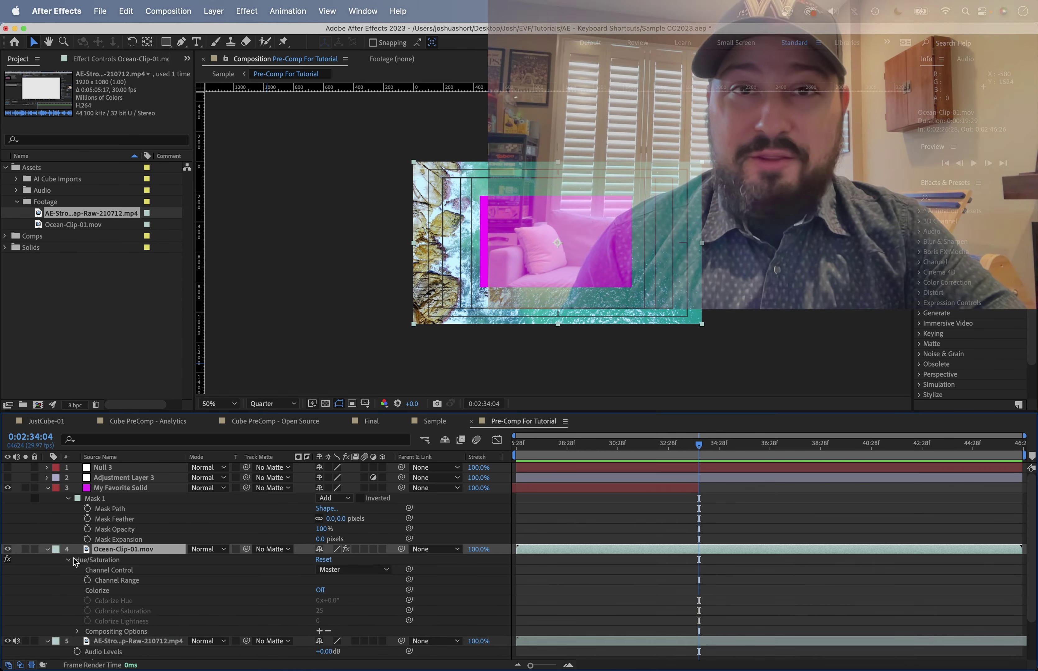